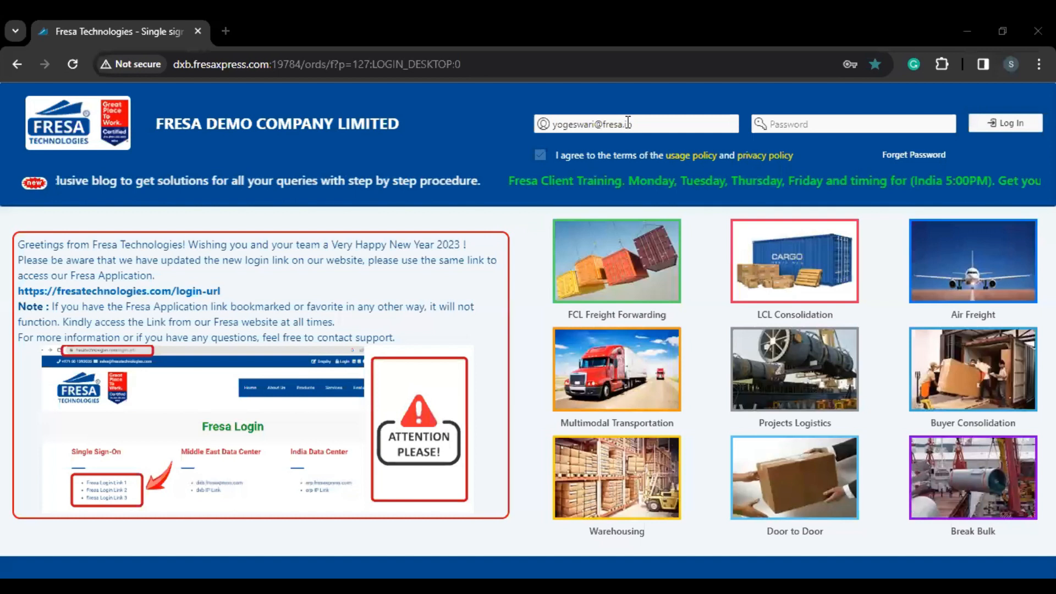
Step: Paste the account password on the login page and sign in to the demo company
{"action": "left_click", "coordinate": [800, 125]}
{"action": "key", "text": "ctrl+v"}
{"action": "left_click", "coordinate": [1015, 128]}
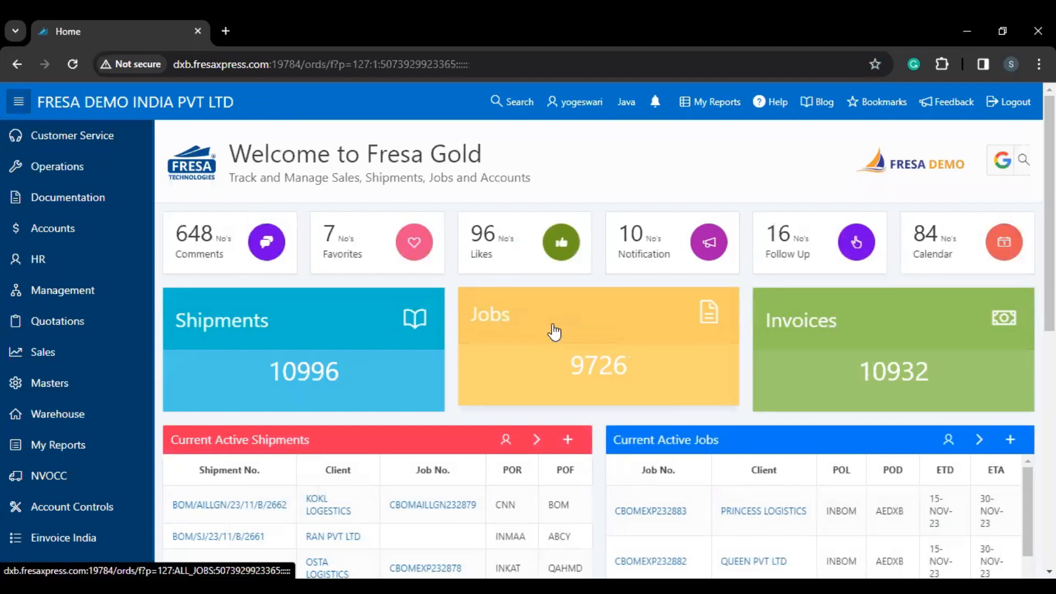
Step: Open the Organization tile from the Masters master list
{"action": "left_click", "coordinate": [94, 388]}
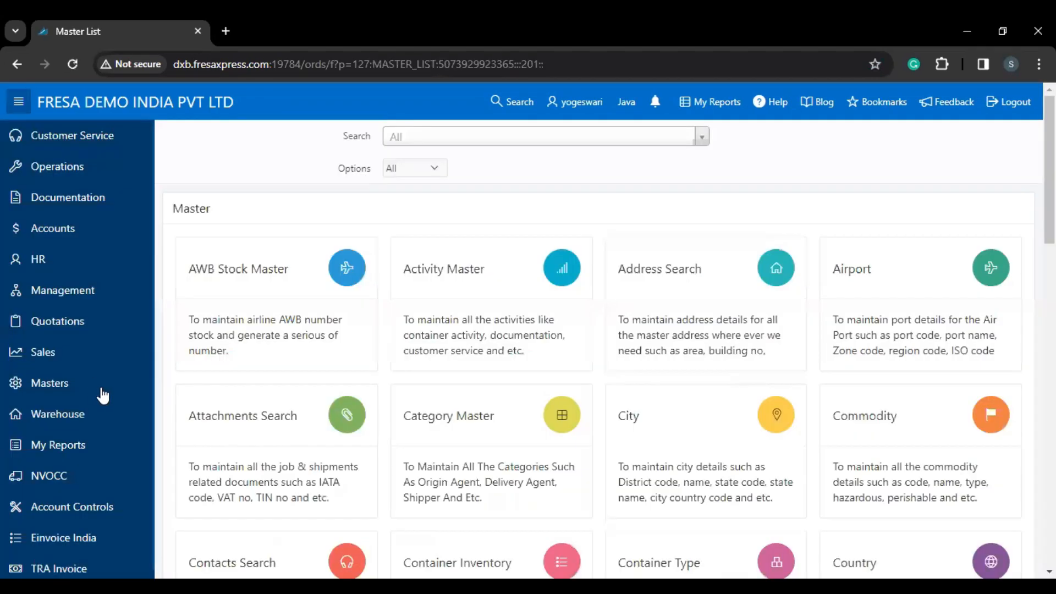
{"action": "scroll", "coordinate": [209, 456], "scroll_direction": "down", "scroll_amount": 1}
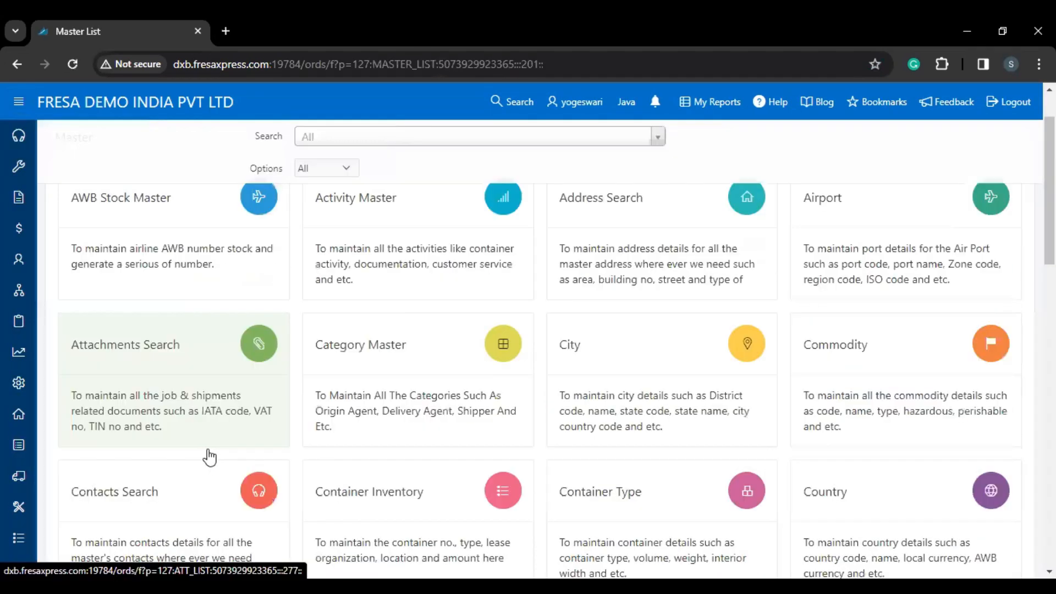
{"action": "scroll", "coordinate": [209, 456], "scroll_direction": "down", "scroll_amount": 7}
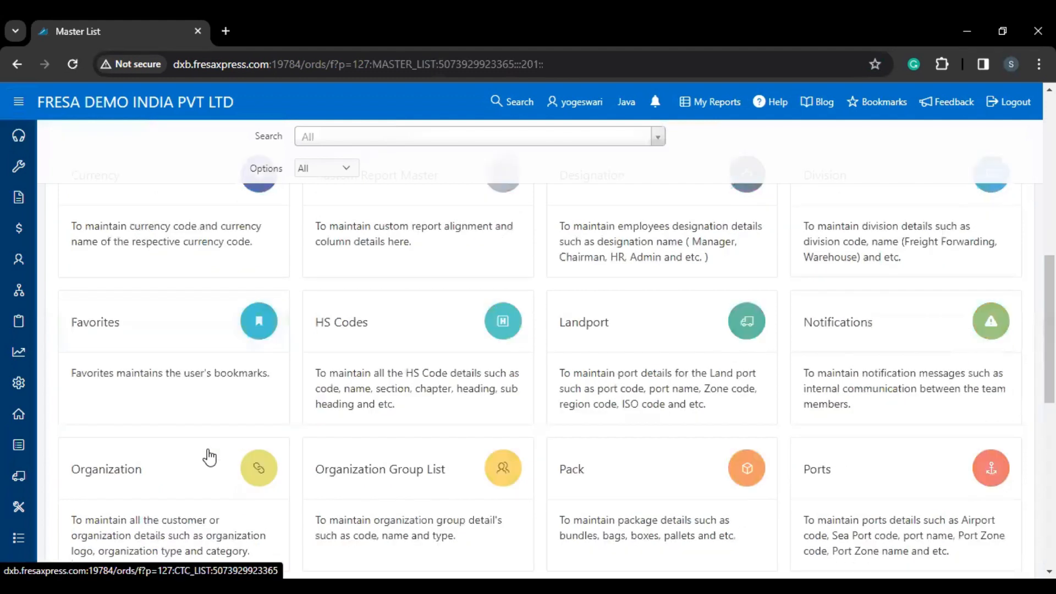
{"action": "scroll", "coordinate": [191, 389], "scroll_direction": "down", "scroll_amount": 2}
{"action": "left_click", "coordinate": [190, 388]}
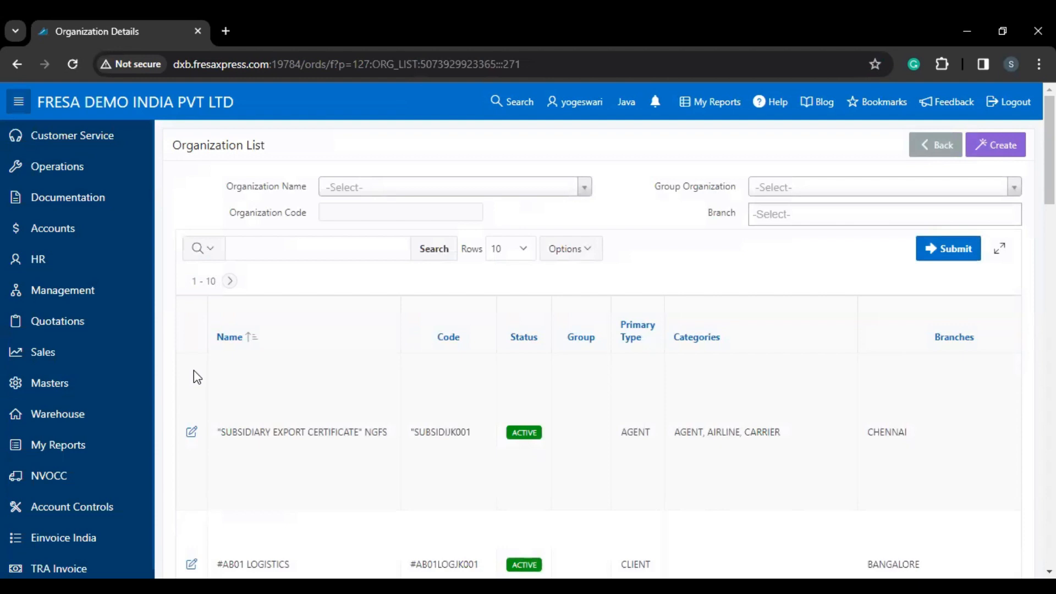
Step: Filter organizations by name to YOGIAIROJK001 - YOGI AIROCEANS LOGISTICS and open its record
{"action": "left_click", "coordinate": [348, 194]}
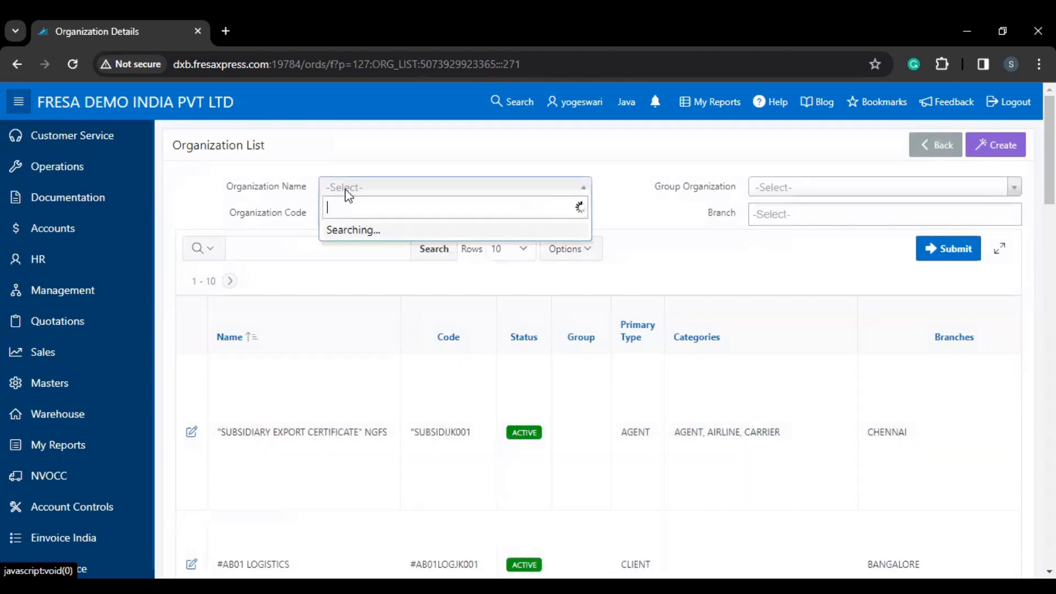
{"action": "type", "text": "yogi"}
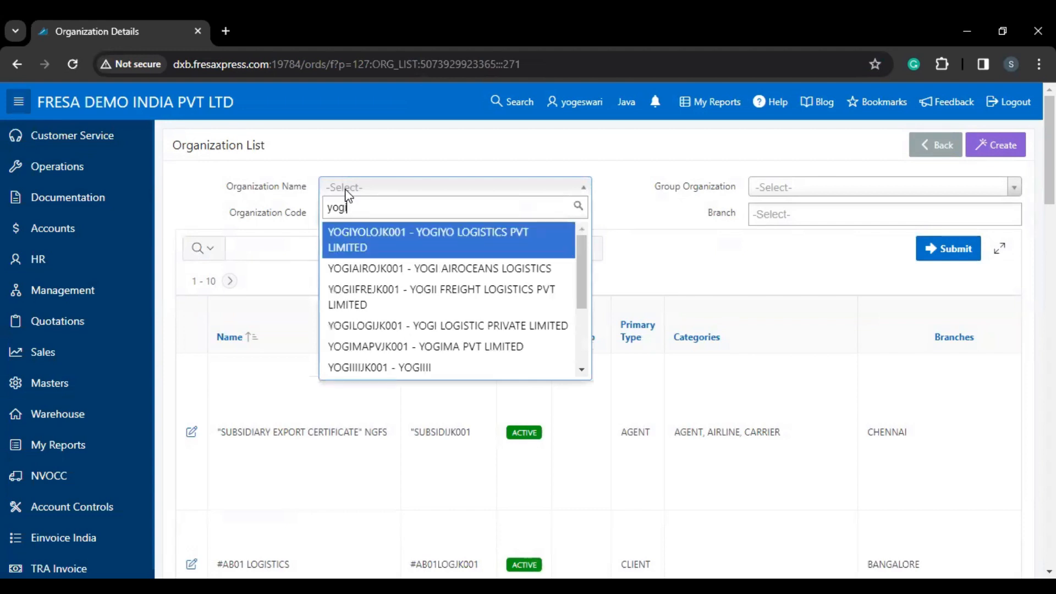
{"action": "left_click", "coordinate": [389, 269]}
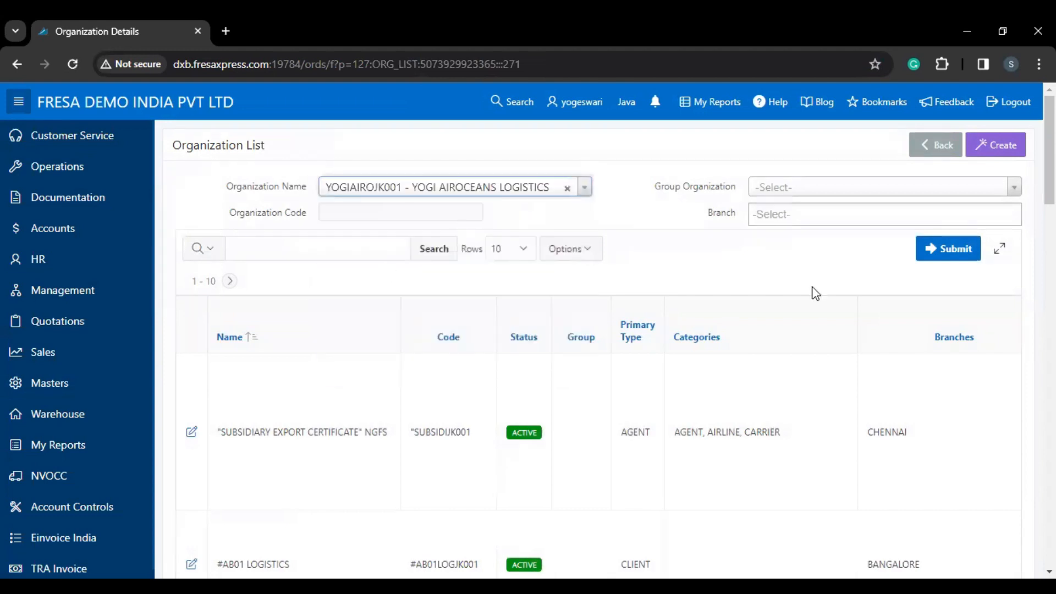
{"action": "left_click", "coordinate": [942, 264]}
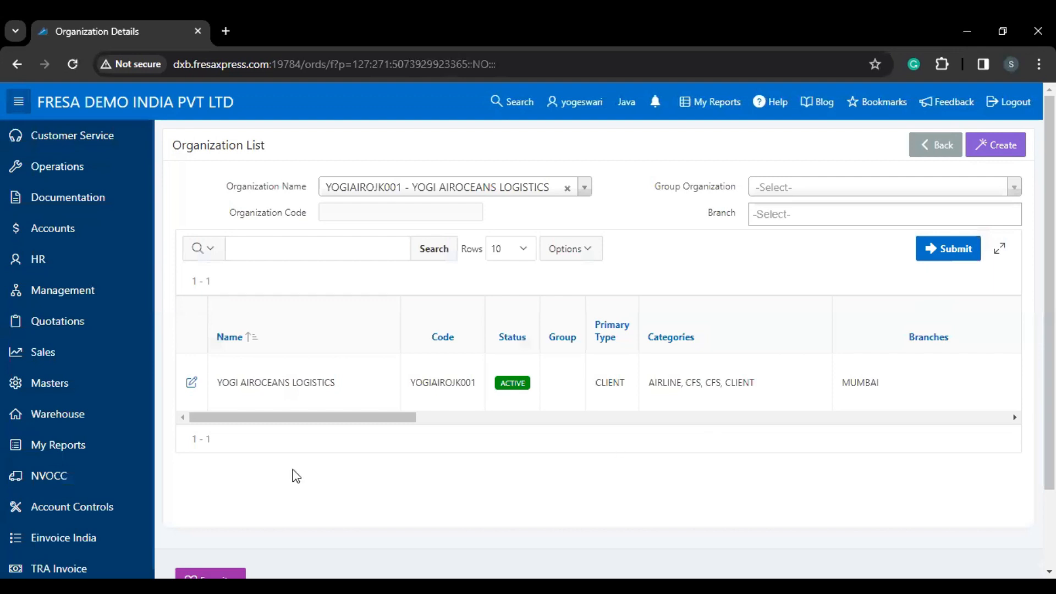
{"action": "left_click", "coordinate": [191, 388]}
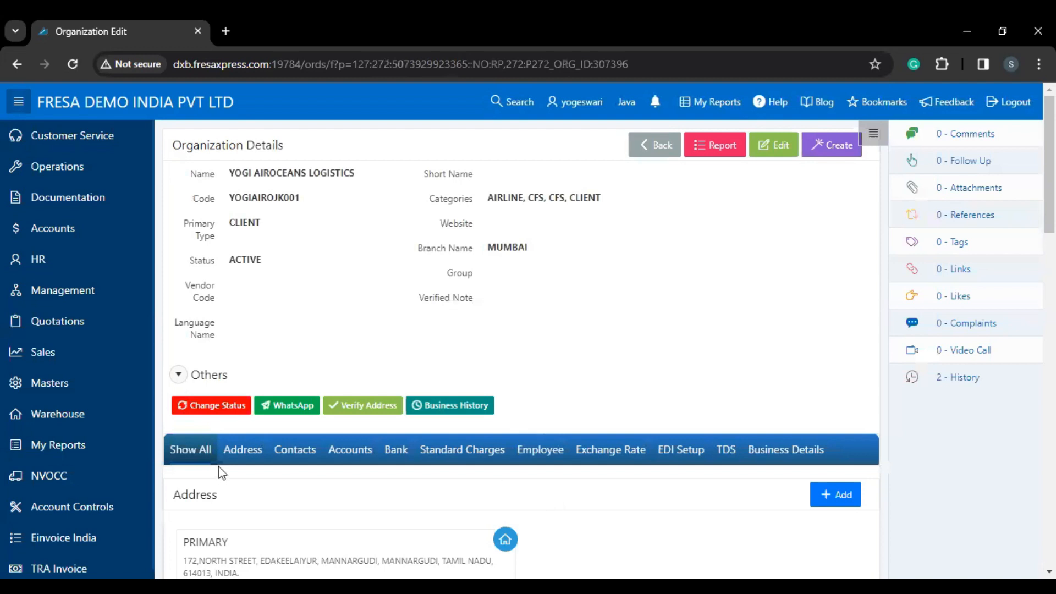
Step: Show YOGI AIROCEANS LOGISTICS's addresses and open its primary address card
{"action": "left_click", "coordinate": [234, 462]}
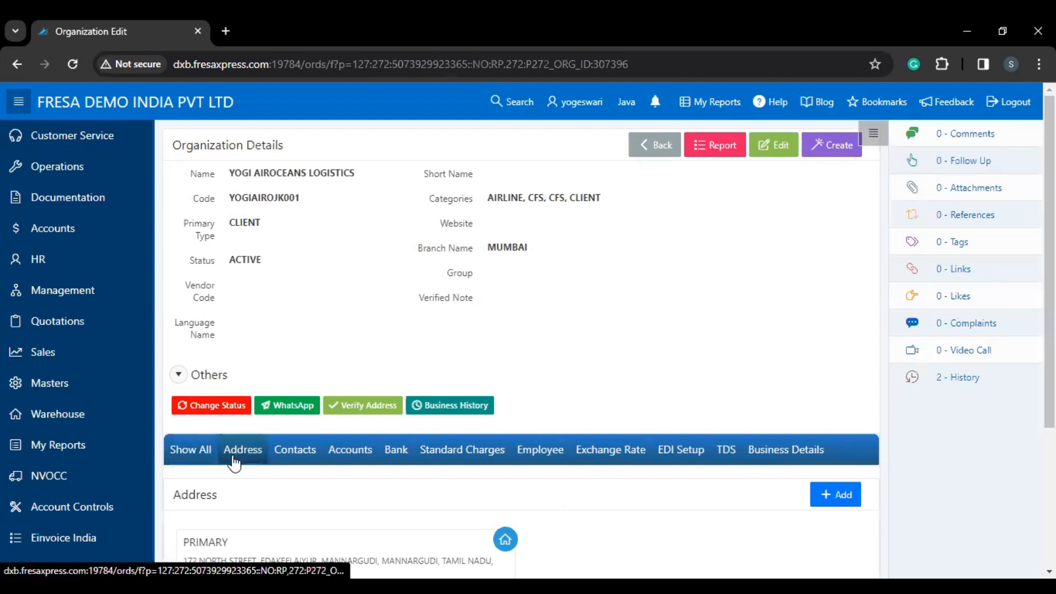
{"action": "scroll", "coordinate": [233, 460], "scroll_direction": "down", "scroll_amount": 3}
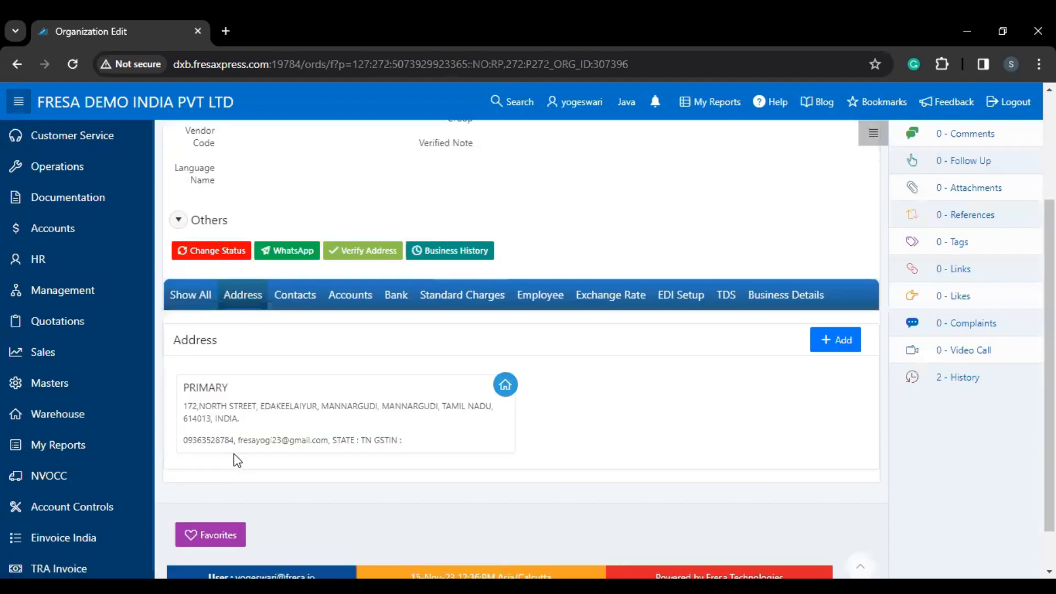
{"action": "left_click", "coordinate": [256, 432]}
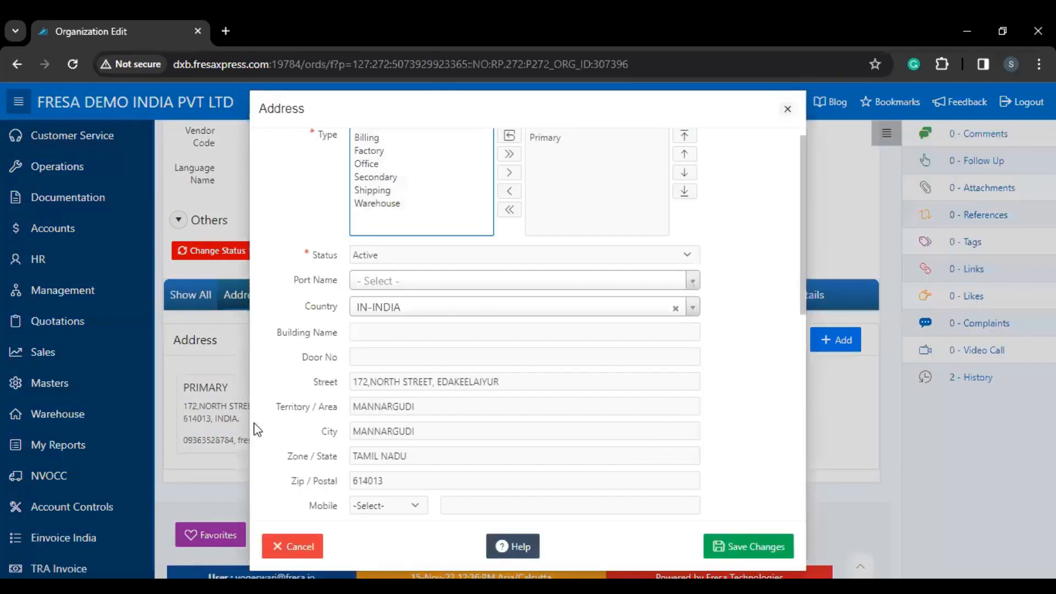
Step: Check State Code, GSTIN and RCM Applicable on the primary address, then save it
{"action": "scroll", "coordinate": [331, 452], "scroll_direction": "down", "scroll_amount": 3}
{"action": "scroll", "coordinate": [332, 452], "scroll_direction": "down", "scroll_amount": 5}
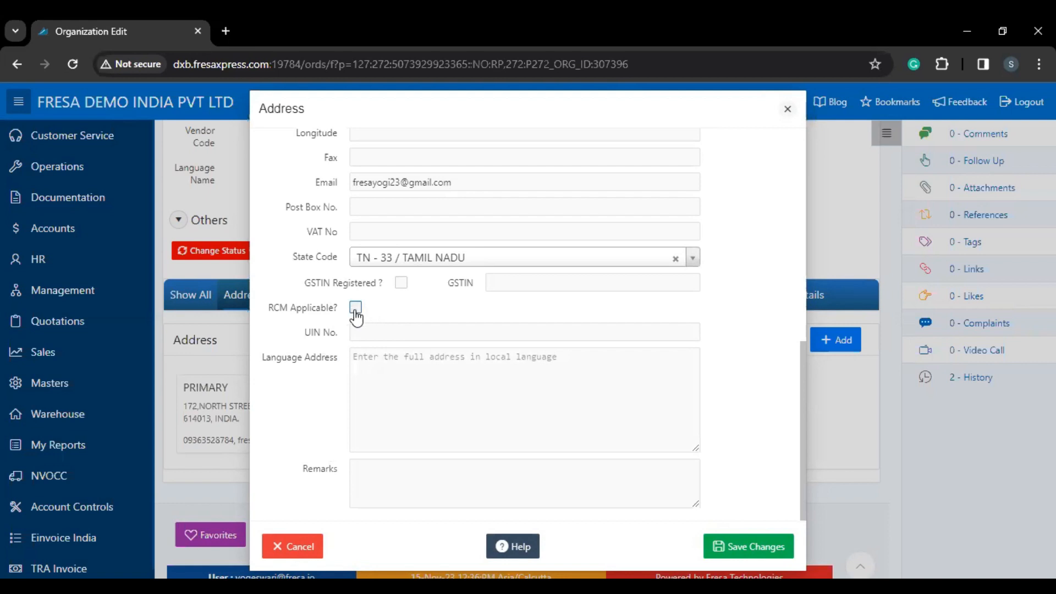
{"action": "left_click", "coordinate": [763, 550]}
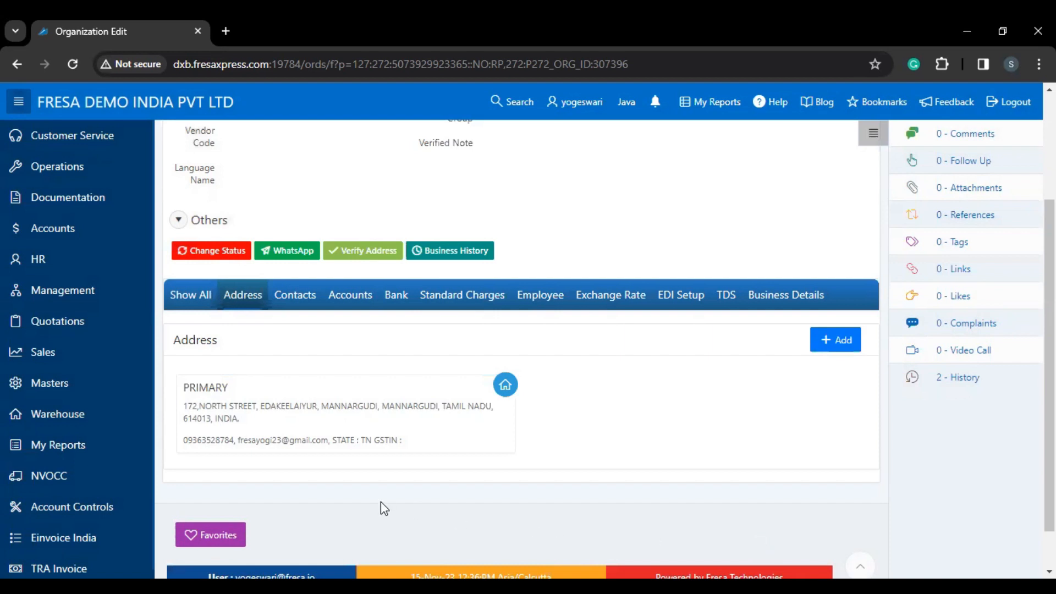
Step: In Documentation > All Jobs, search All Records for job number CBOMEXP232881
{"action": "left_click", "coordinate": [59, 205]}
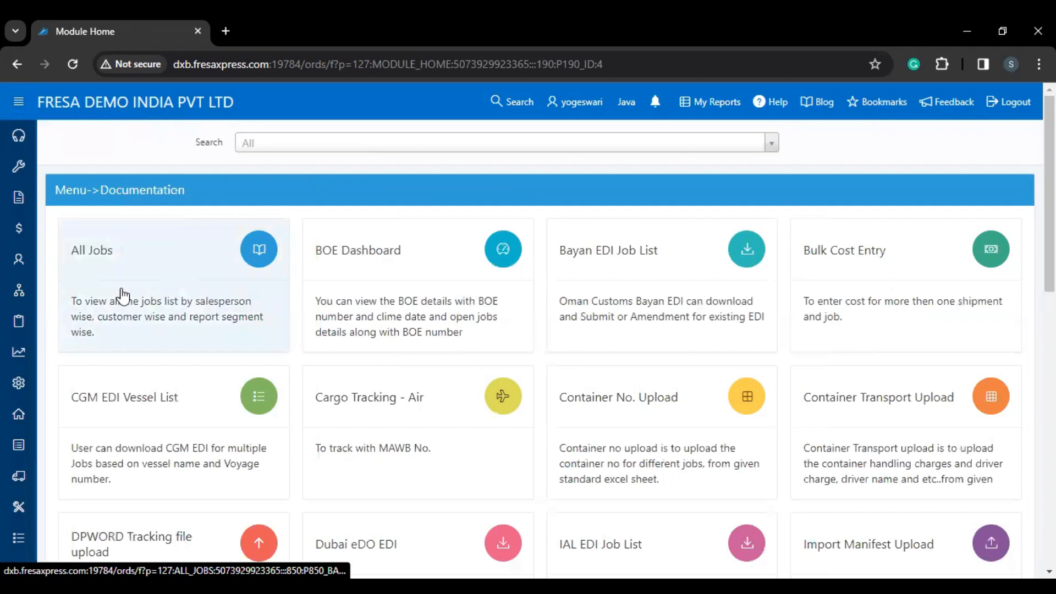
{"action": "left_click", "coordinate": [122, 296]}
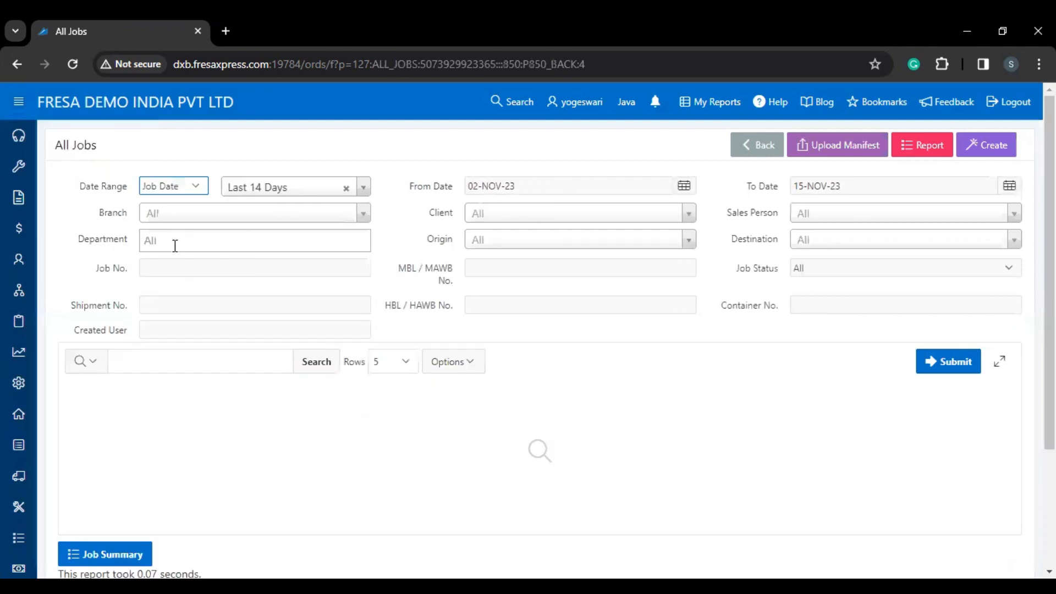
{"action": "left_click", "coordinate": [258, 196]}
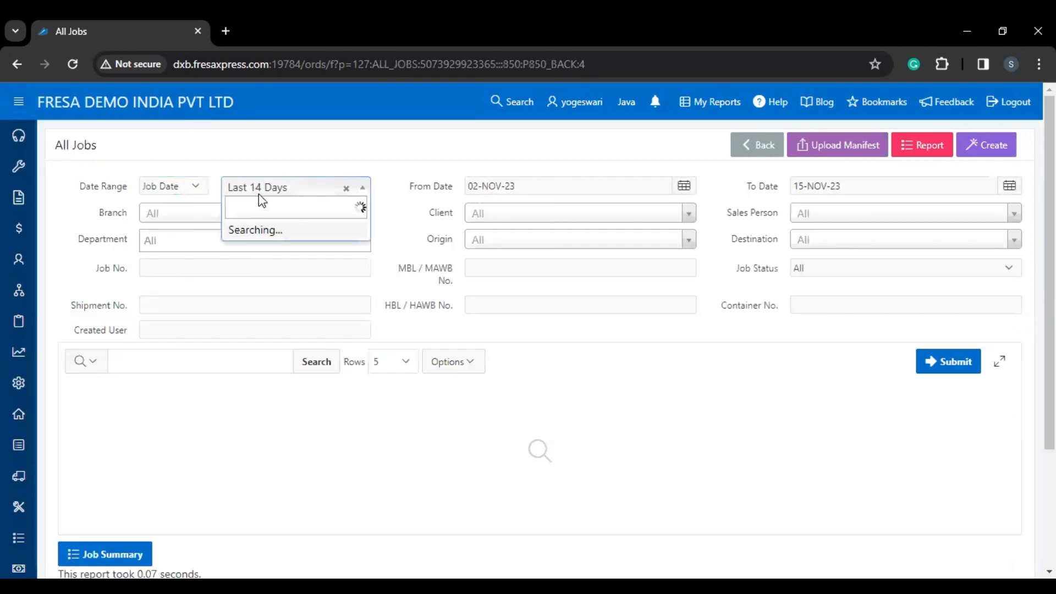
{"action": "type", "text": "all"}
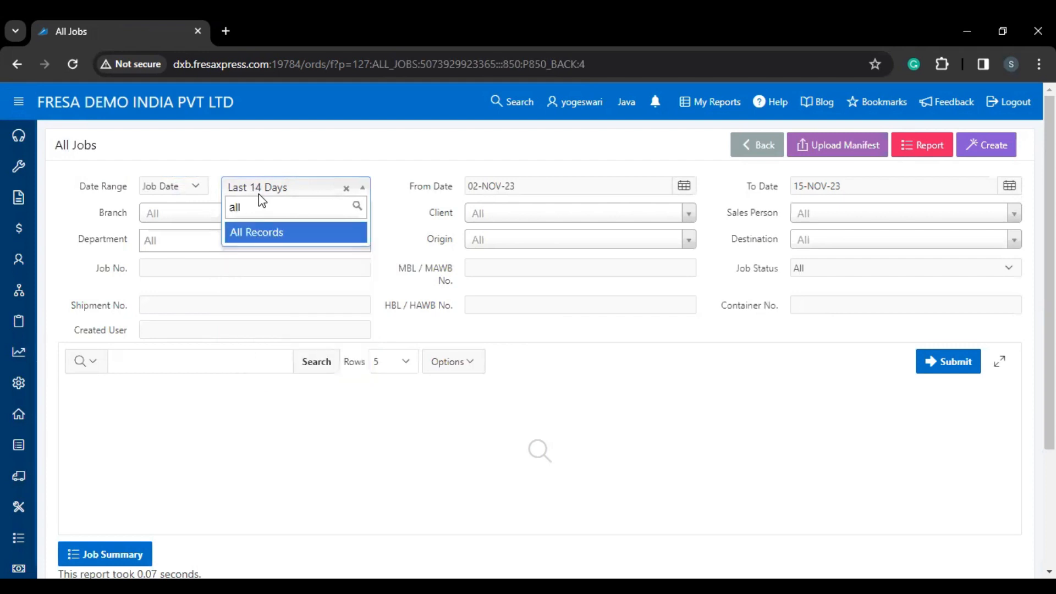
{"action": "left_click", "coordinate": [274, 234]}
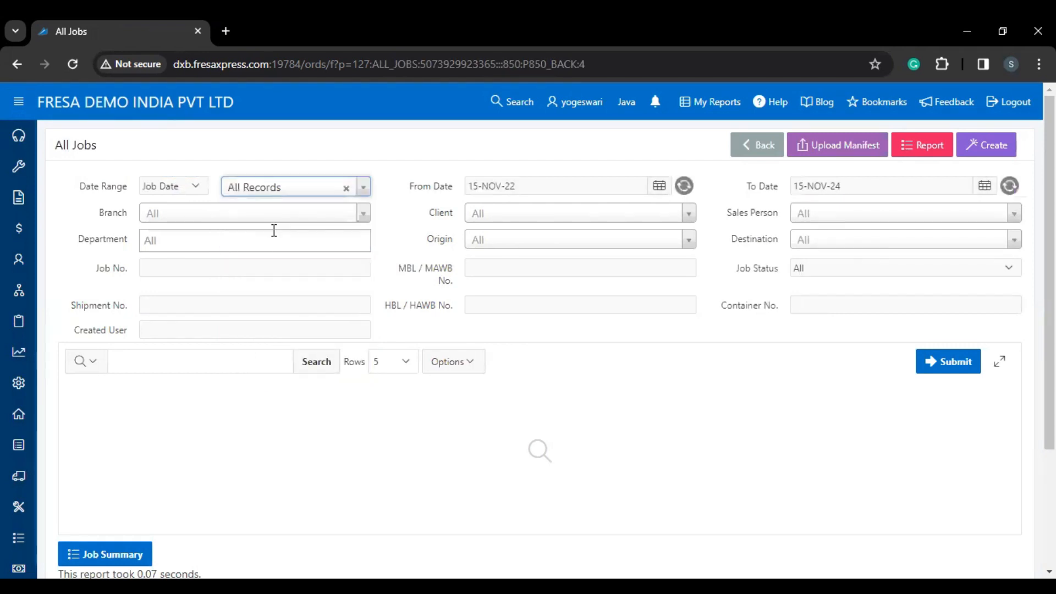
{"action": "left_click", "coordinate": [233, 271]}
{"action": "type", "text": "CBOMEXP232881"}
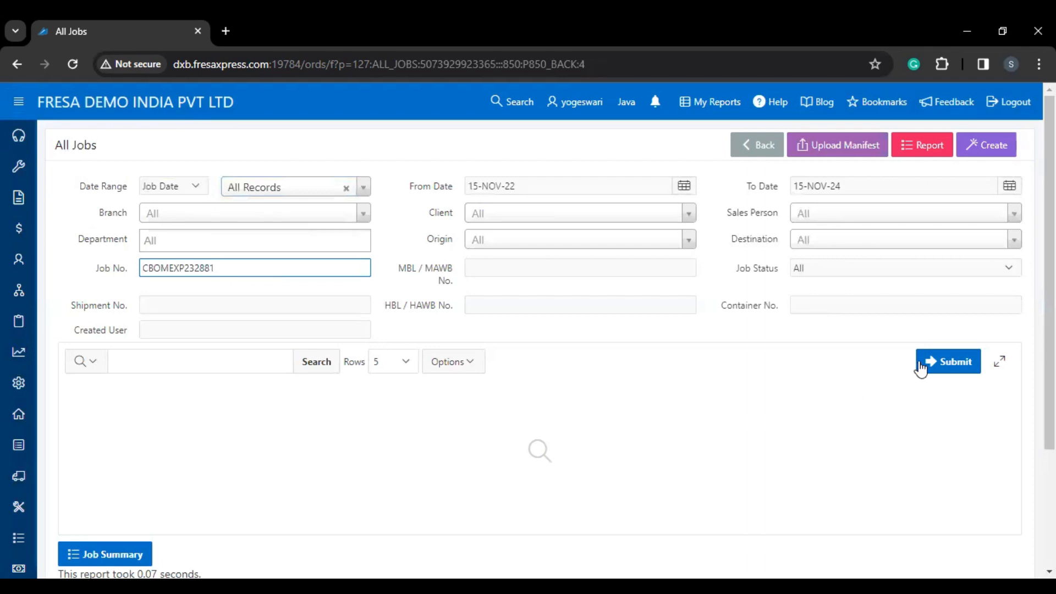
{"action": "left_click", "coordinate": [934, 373]}
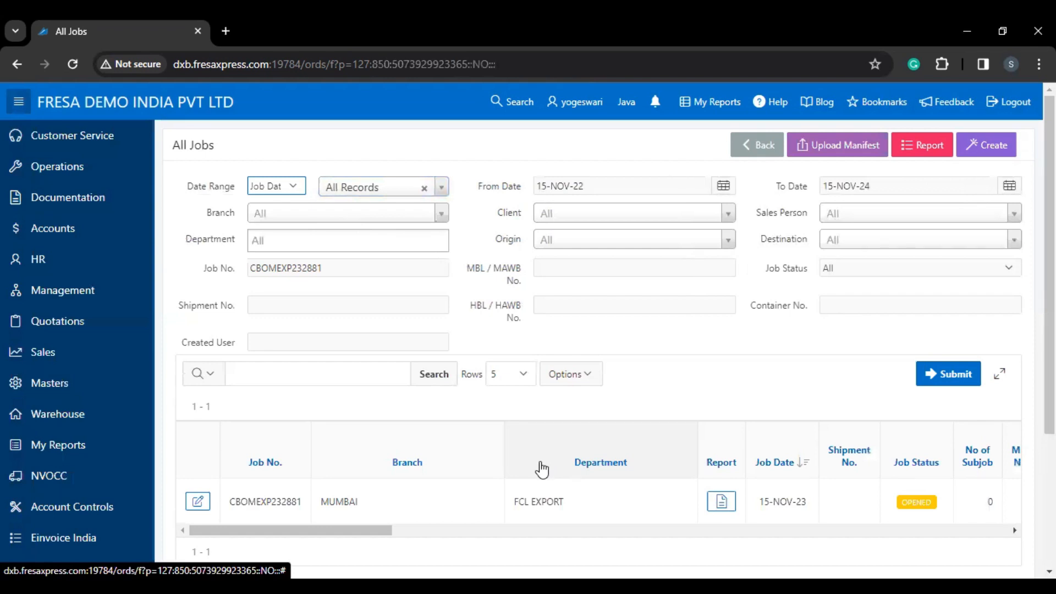
Step: Open job CBOMEXP232881 and show its Costing sale and cost charges
{"action": "left_click", "coordinate": [205, 504]}
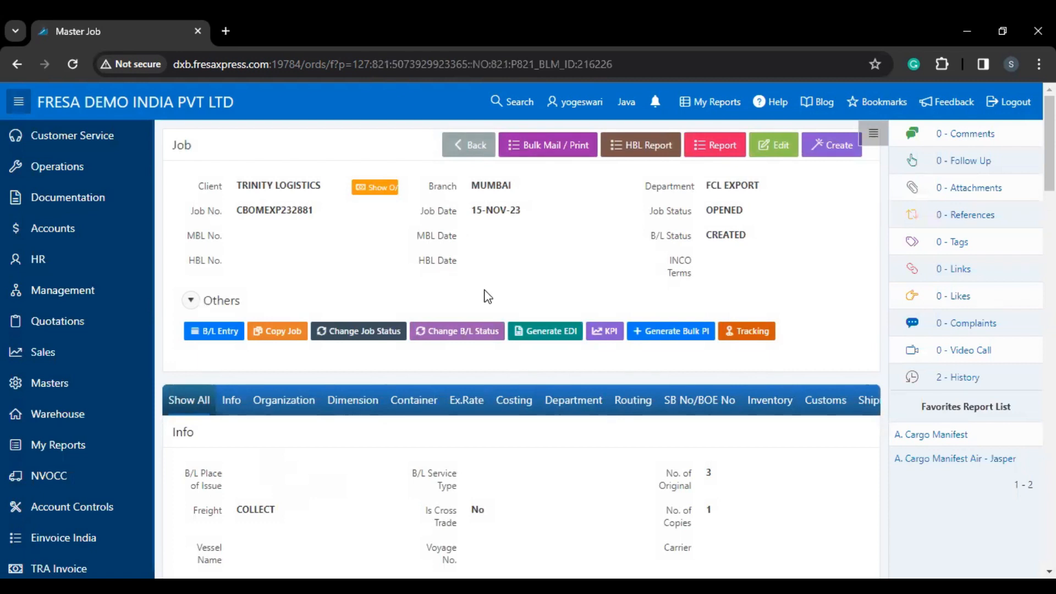
{"action": "left_click", "coordinate": [513, 409]}
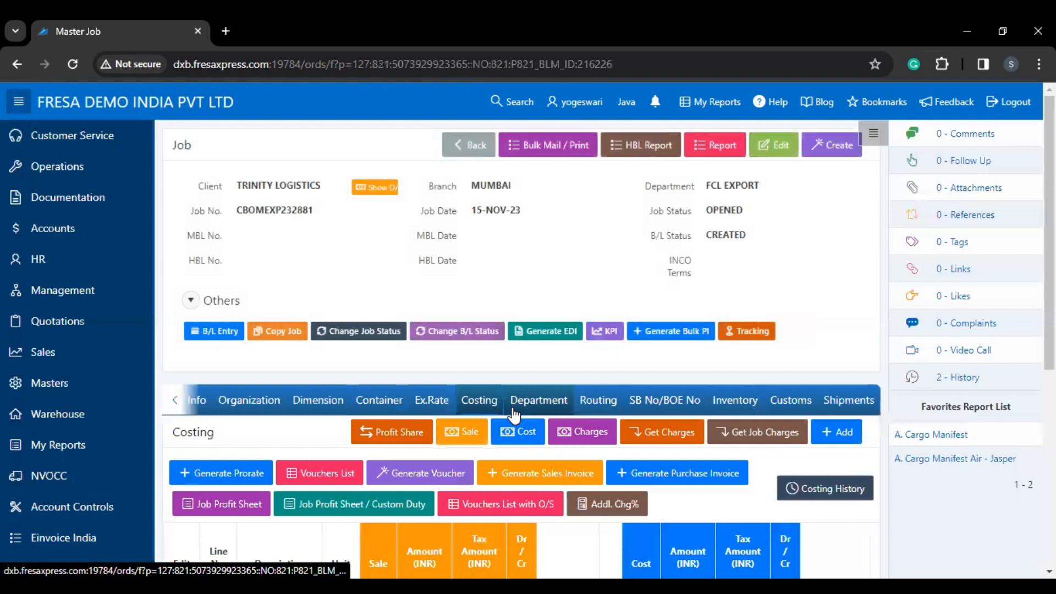
{"action": "scroll", "coordinate": [513, 413], "scroll_direction": "down", "scroll_amount": 1}
Step: Start a new costing line with charge TRANSPORTATION FEE and vendor YOGI AIROCEANS LOGISTICS
{"action": "left_click", "coordinate": [836, 354]}
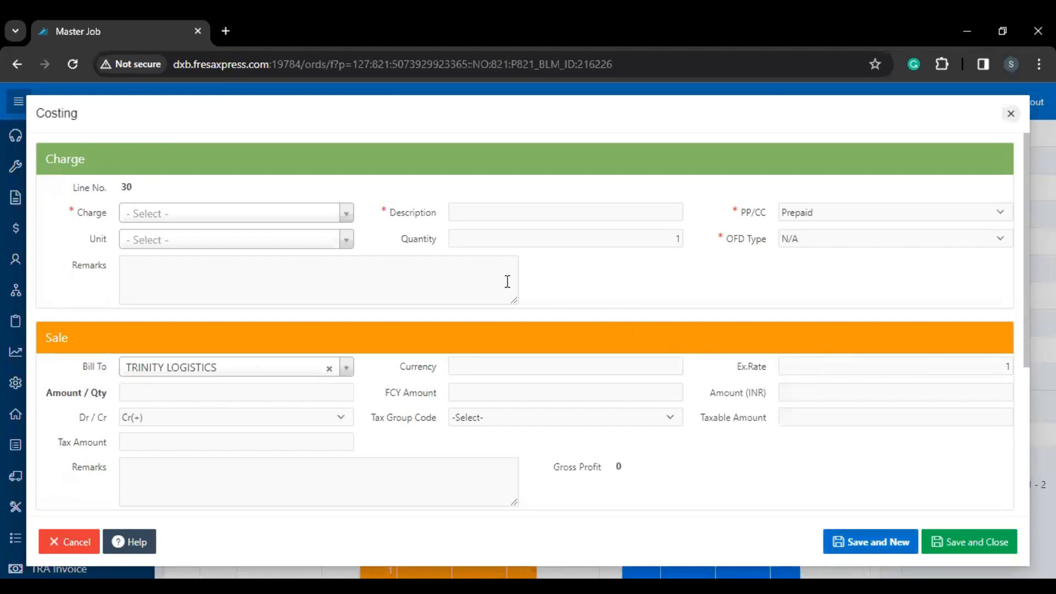
{"action": "left_click", "coordinate": [300, 214]}
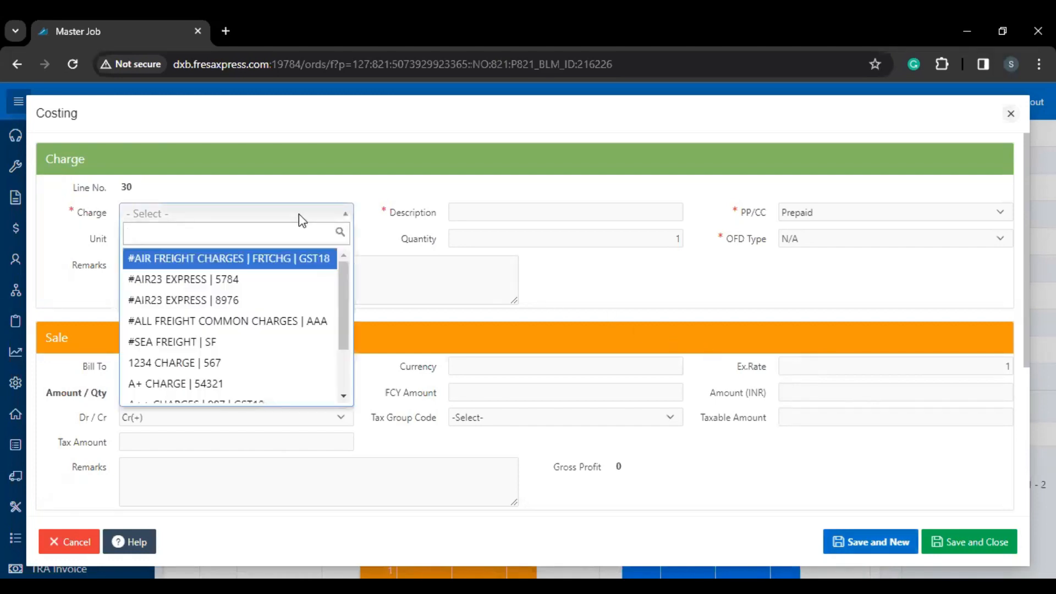
{"action": "type", "text": "trap"}
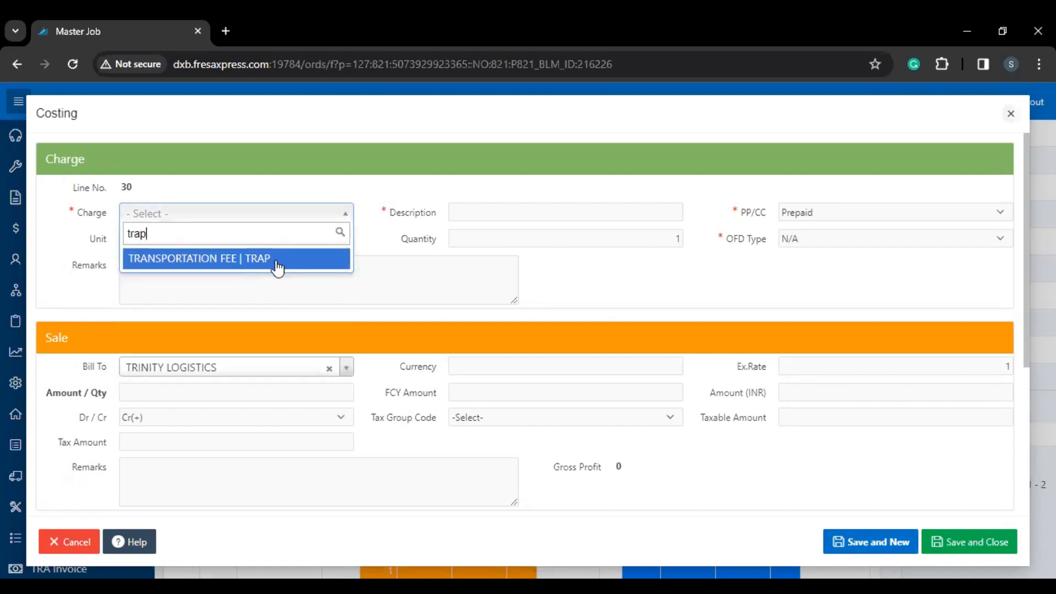
{"action": "left_click", "coordinate": [277, 263]}
{"action": "scroll", "coordinate": [278, 284], "scroll_direction": "down", "scroll_amount": 5}
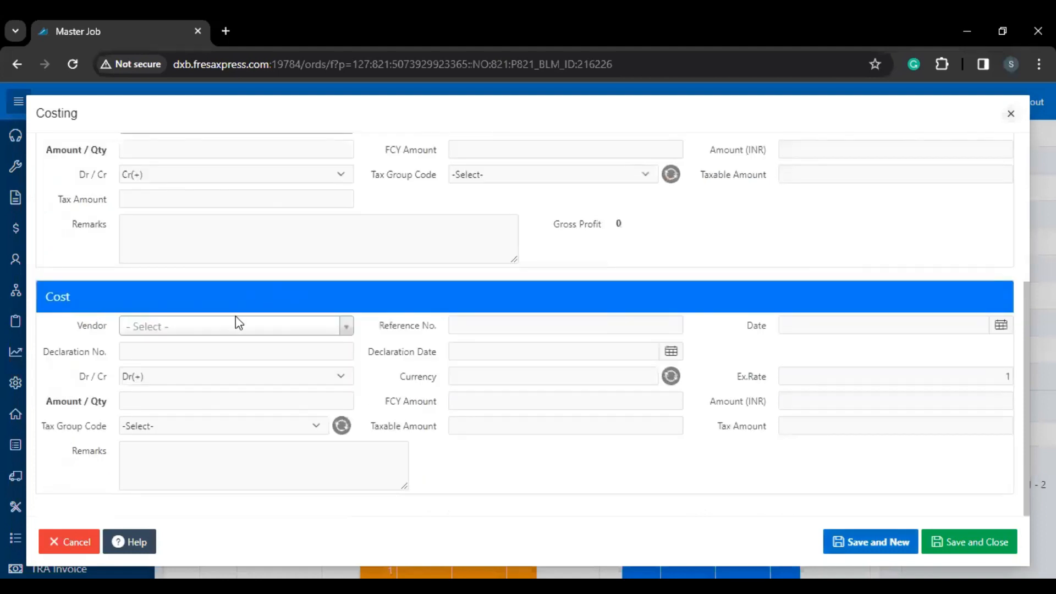
{"action": "left_click", "coordinate": [217, 329]}
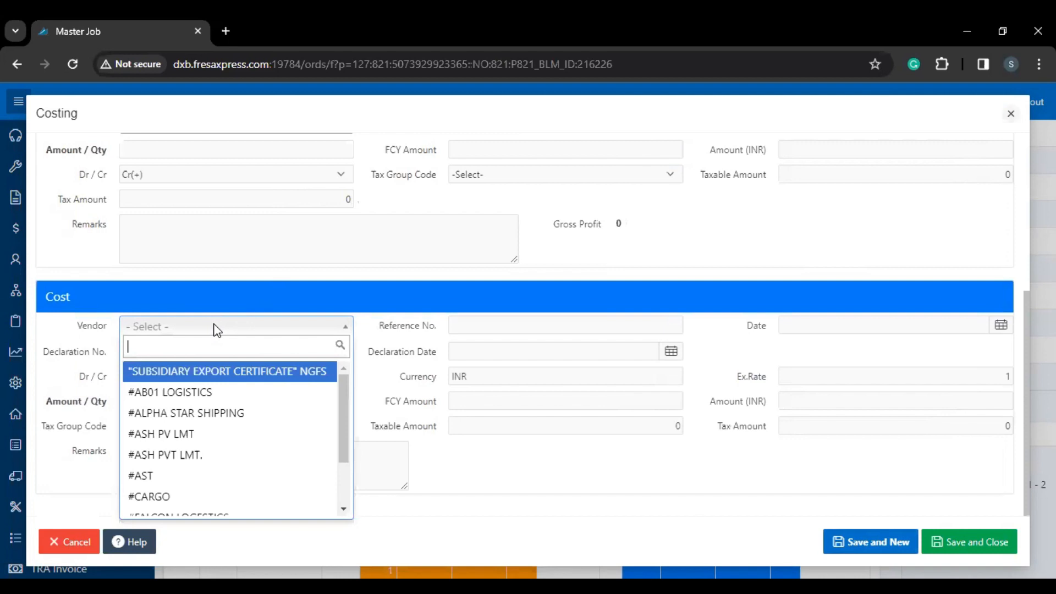
{"action": "type", "text": "y"}
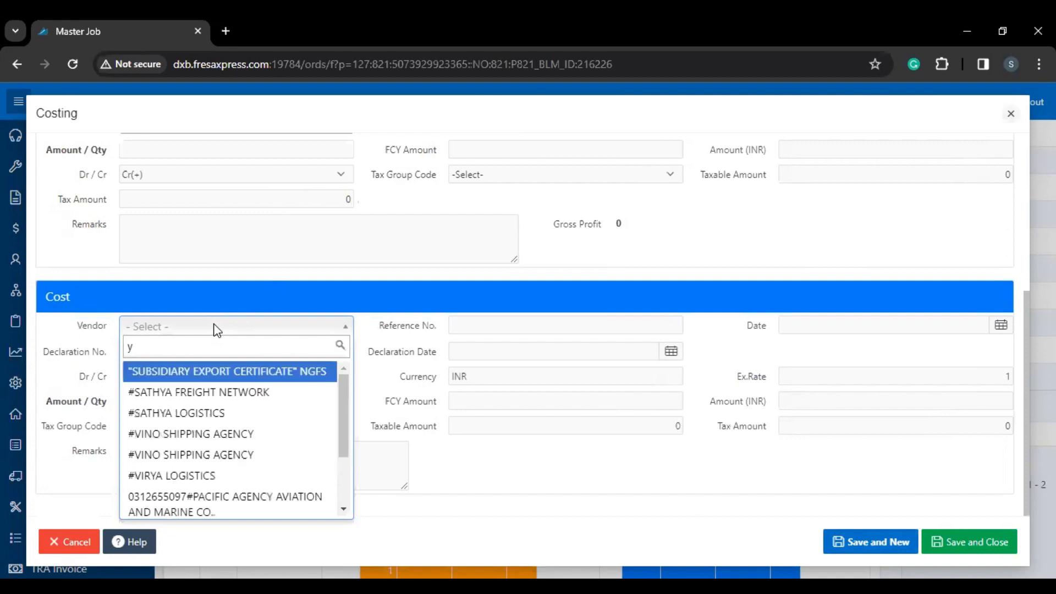
{"action": "type", "text": "ogi"}
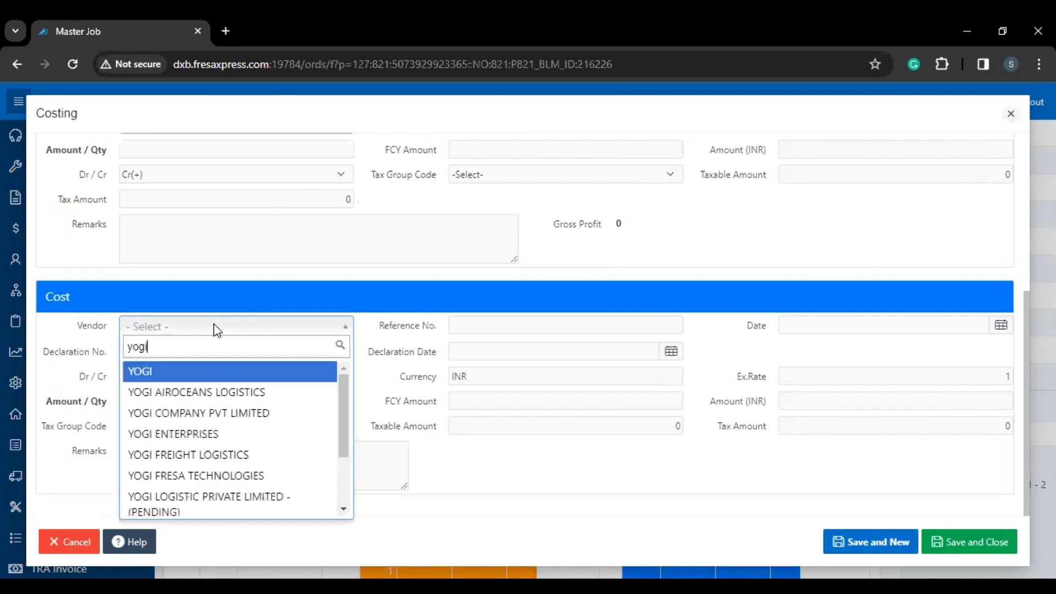
{"action": "left_click", "coordinate": [209, 390]}
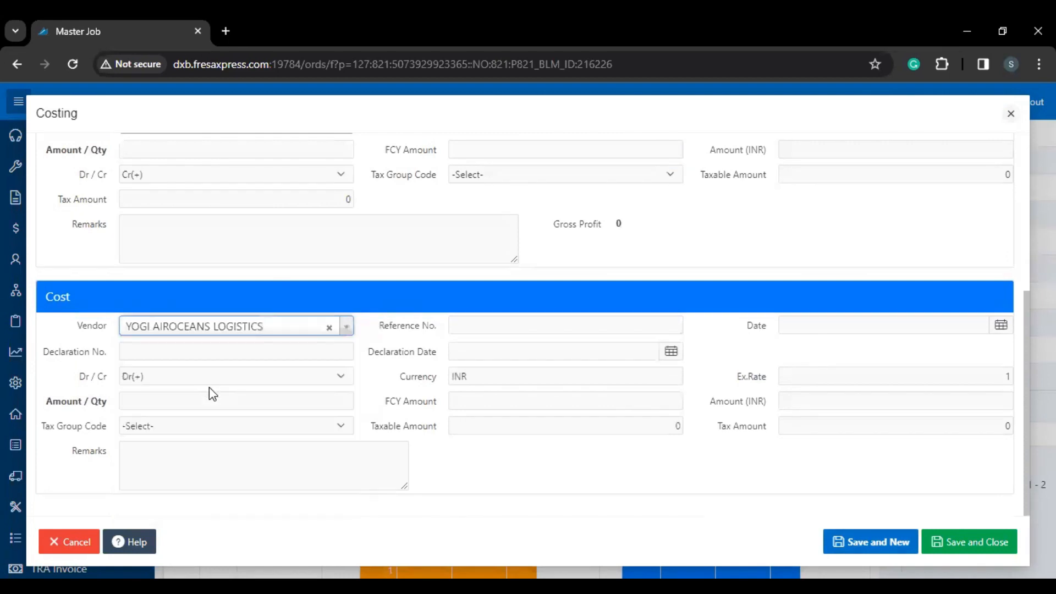
Step: Give the line a 4000 cost amount and GST 18% tax group, then save it
{"action": "left_click", "coordinate": [236, 401]}
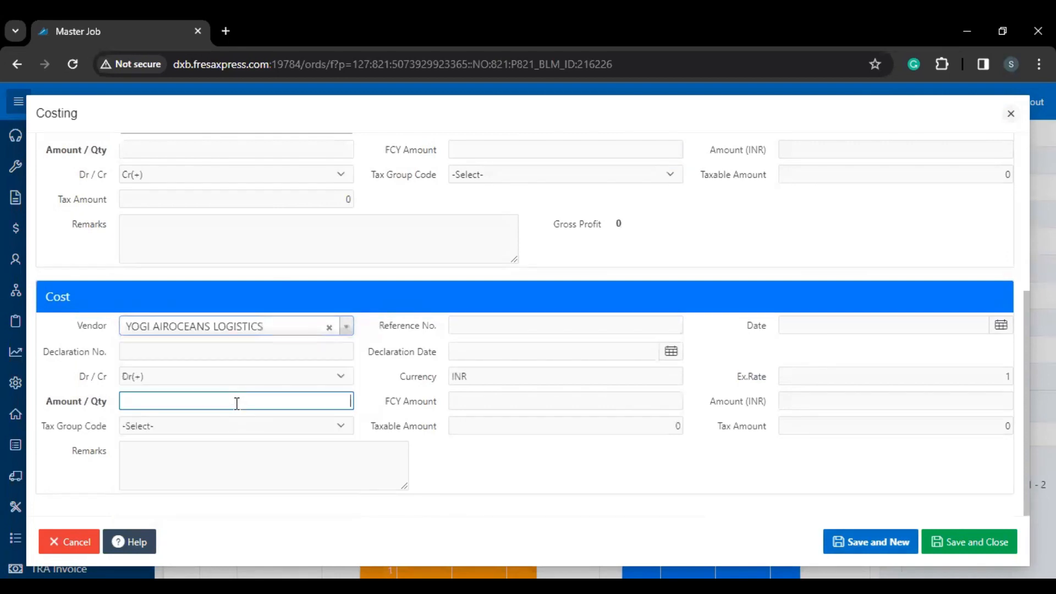
{"action": "left_click", "coordinate": [212, 314]}
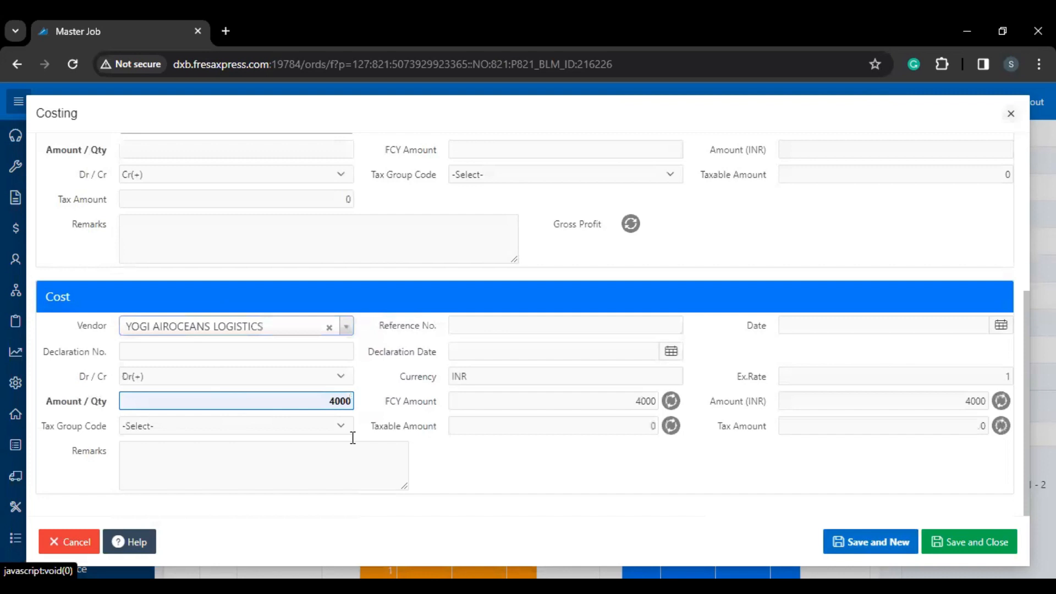
{"action": "left_click", "coordinate": [322, 427]}
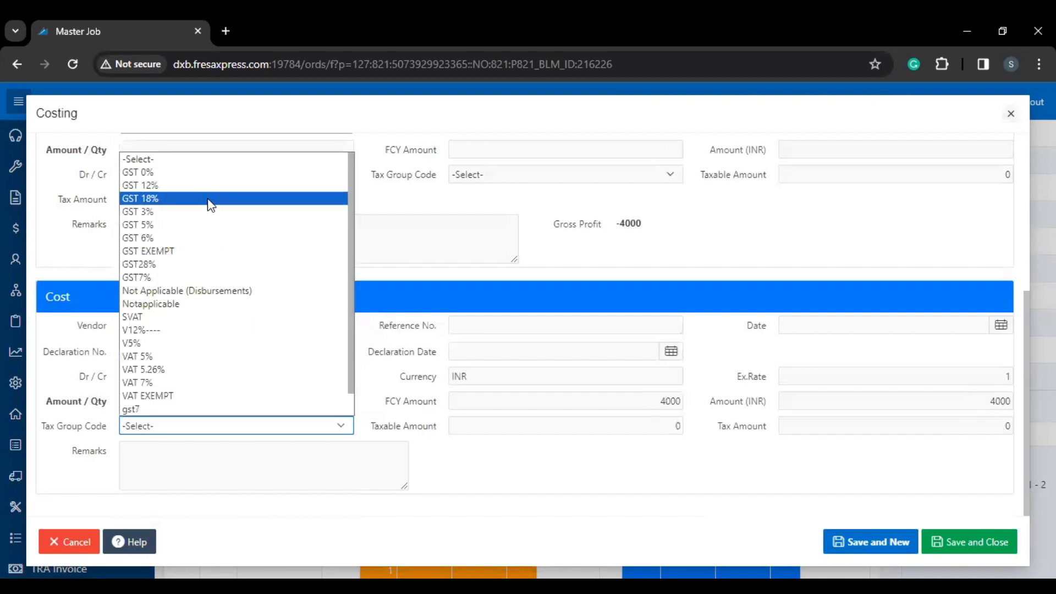
{"action": "key", "text": "Escape"}
{"action": "key", "text": "Down"}
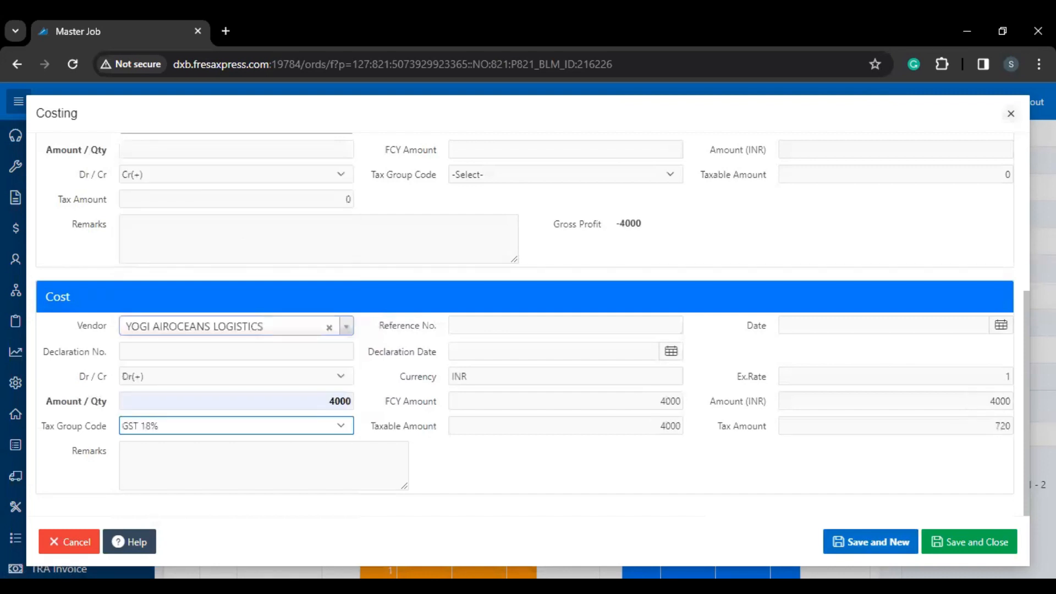
{"action": "left_click", "coordinate": [951, 550]}
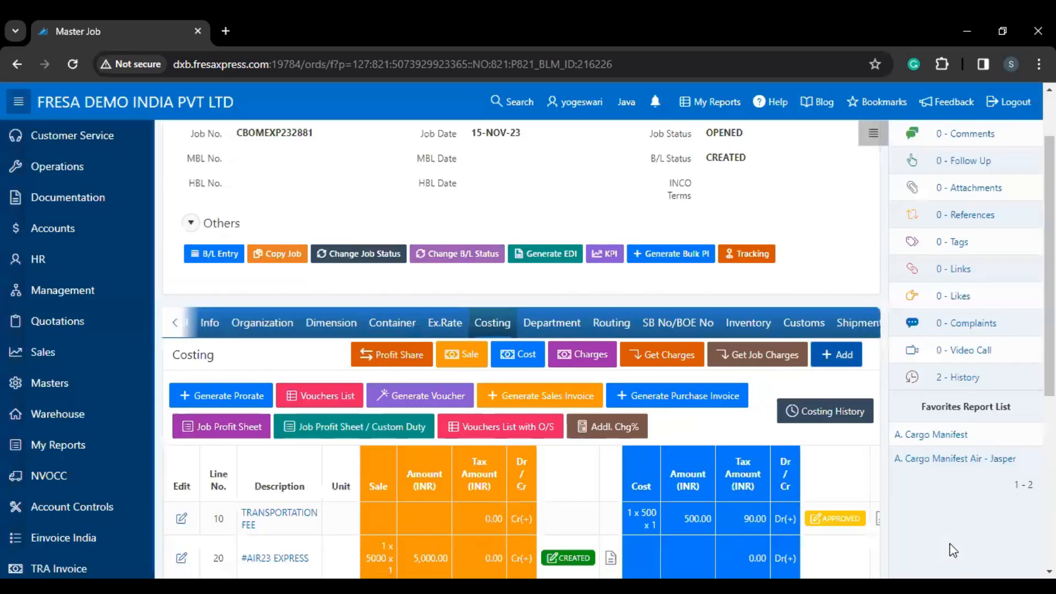
Step: Generate a purchase invoice to SUNDRY CREDITORS PAYABLES with a reference number and 15-Nov-23 reference date
{"action": "scroll", "coordinate": [884, 546], "scroll_direction": "down", "scroll_amount": 2}
{"action": "scroll", "coordinate": [883, 546], "scroll_direction": "up", "scroll_amount": 1}
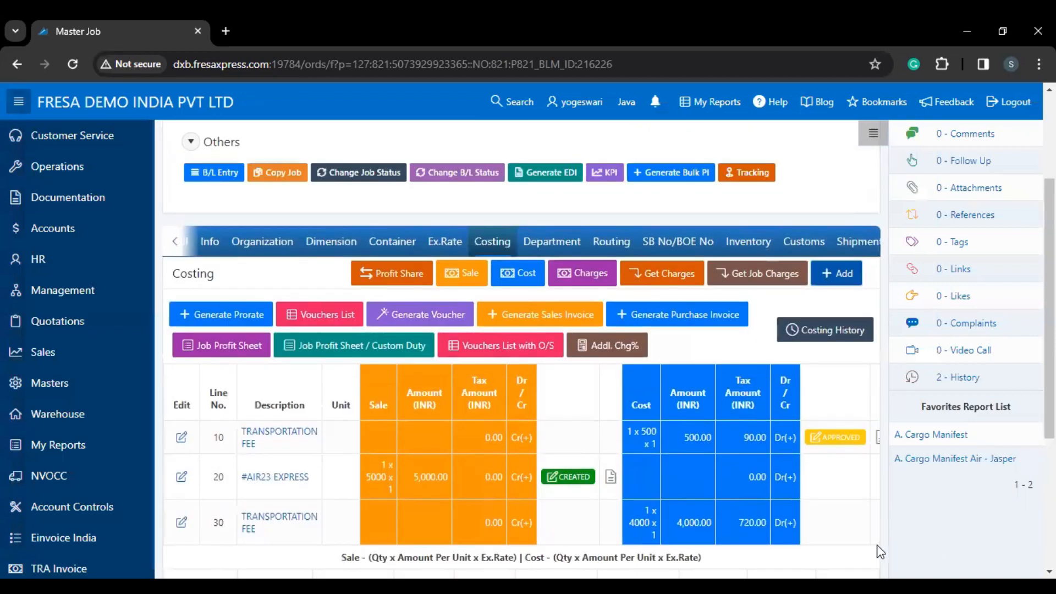
{"action": "left_click", "coordinate": [674, 329]}
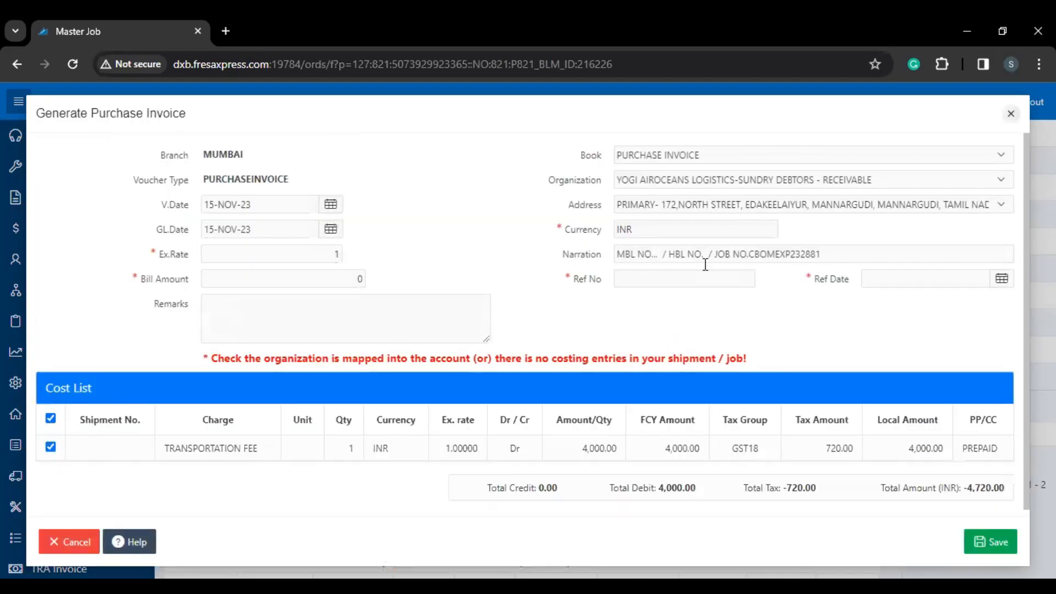
{"action": "left_click", "coordinate": [751, 182]}
{"action": "left_click", "coordinate": [748, 210]}
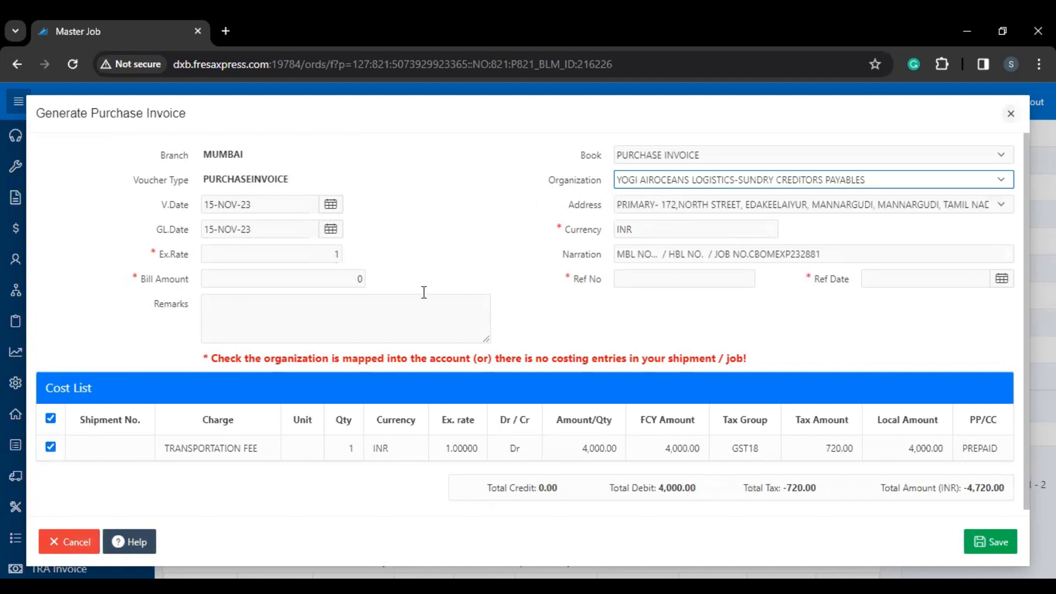
{"action": "left_click", "coordinate": [645, 278]}
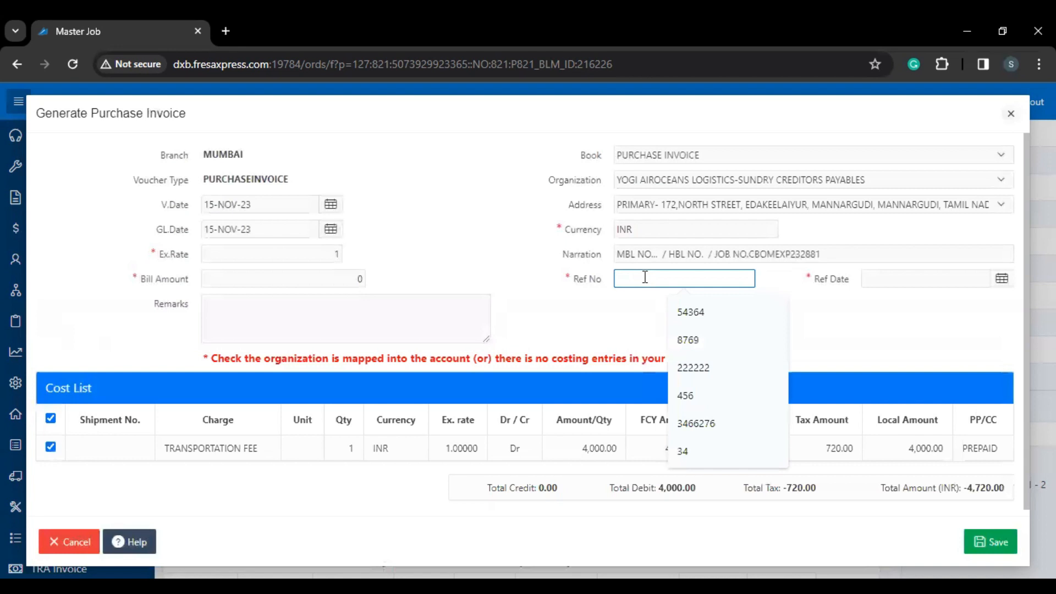
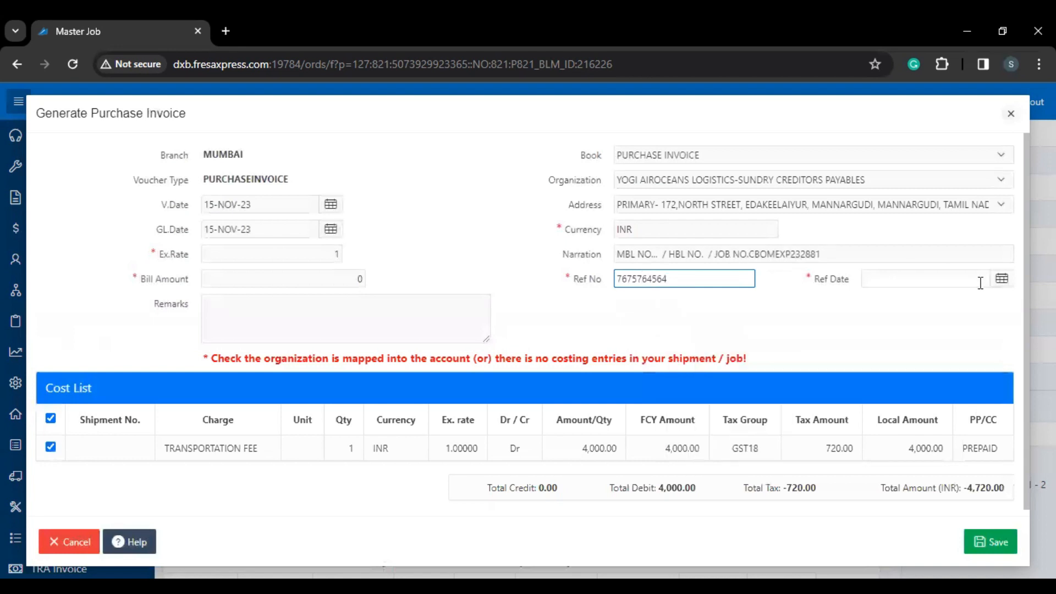
{"action": "left_click", "coordinate": [1001, 279]}
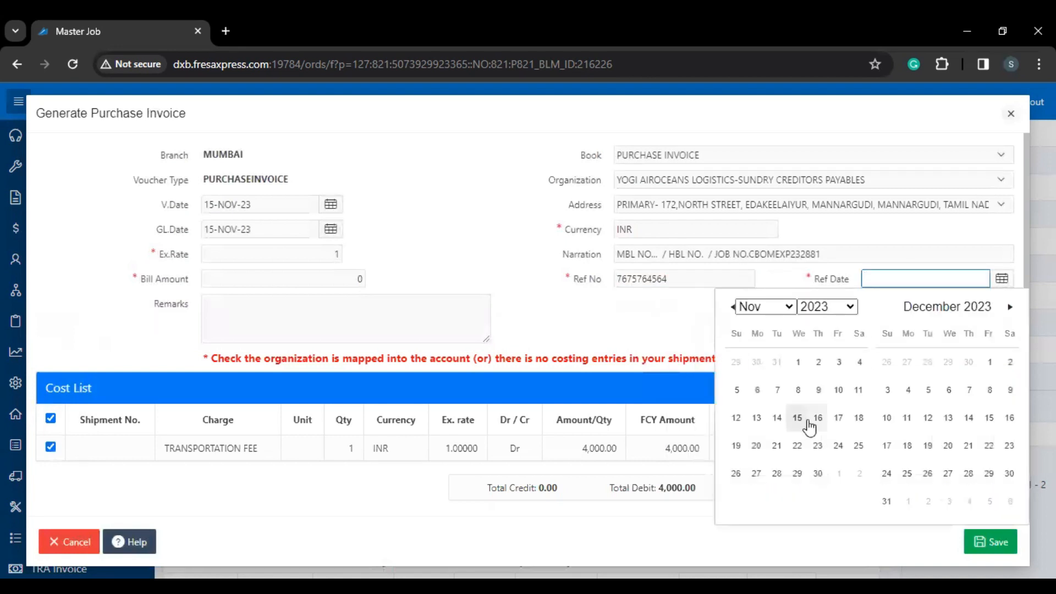
{"action": "left_click", "coordinate": [798, 419]}
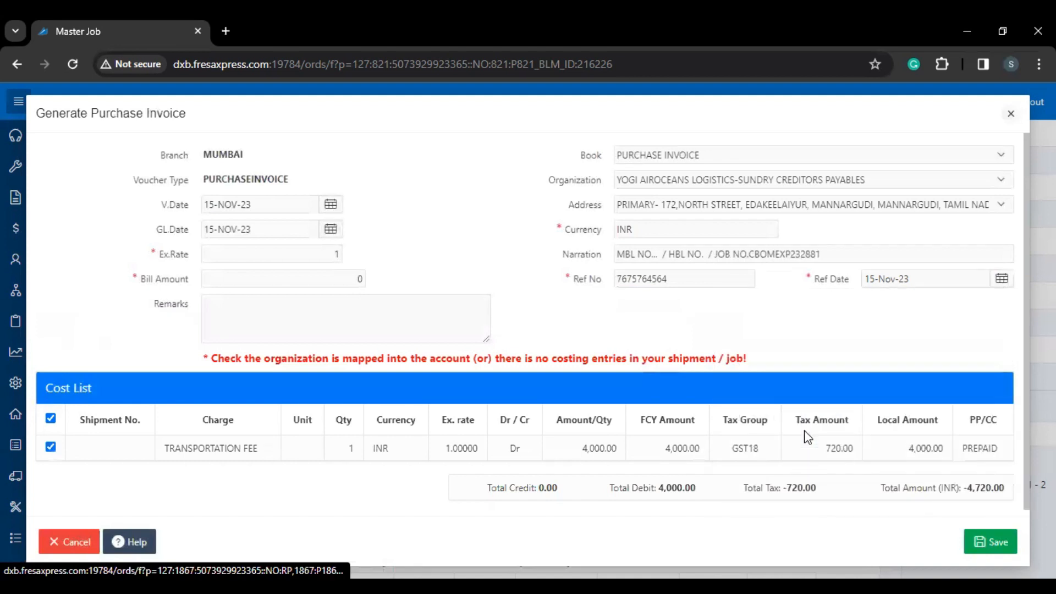
{"action": "left_click", "coordinate": [986, 554]}
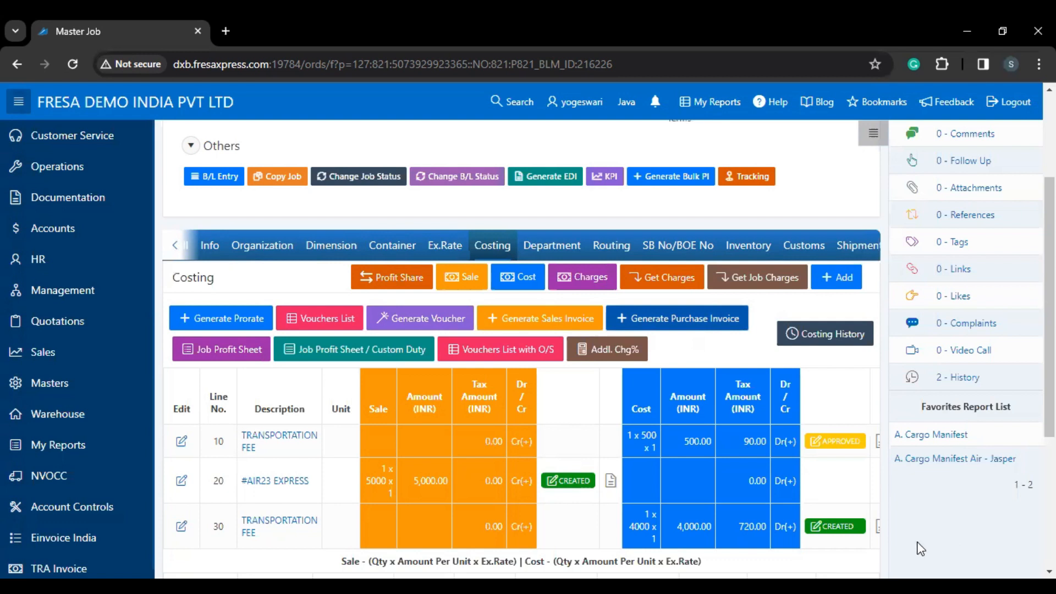
Step: Open costing line 30's CREATED voucher in a new tab and scroll to its Account Details
{"action": "left_click", "coordinate": [855, 531]}
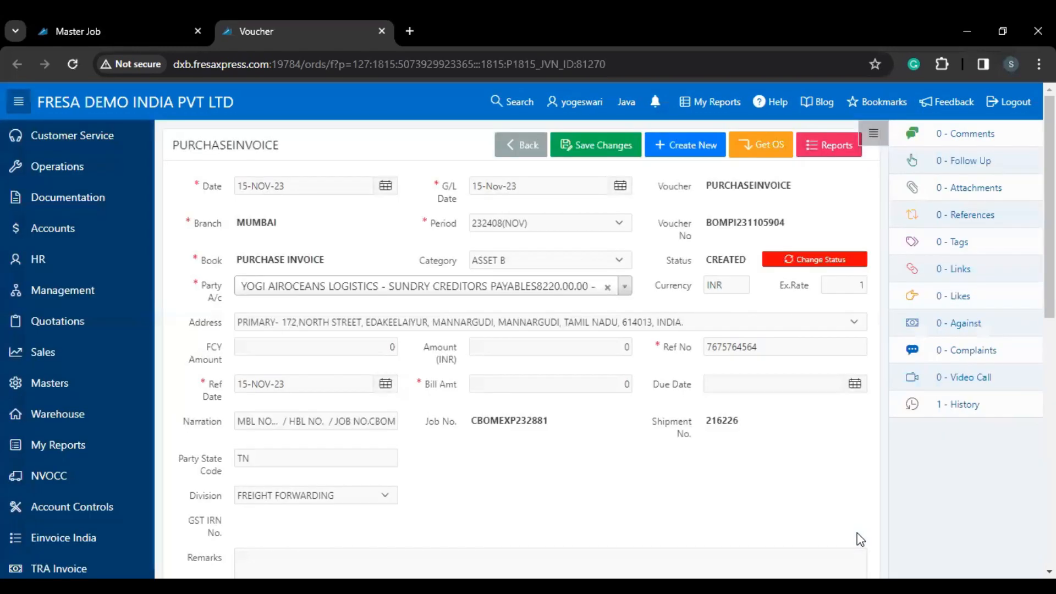
{"action": "scroll", "coordinate": [488, 453], "scroll_direction": "down", "scroll_amount": 2}
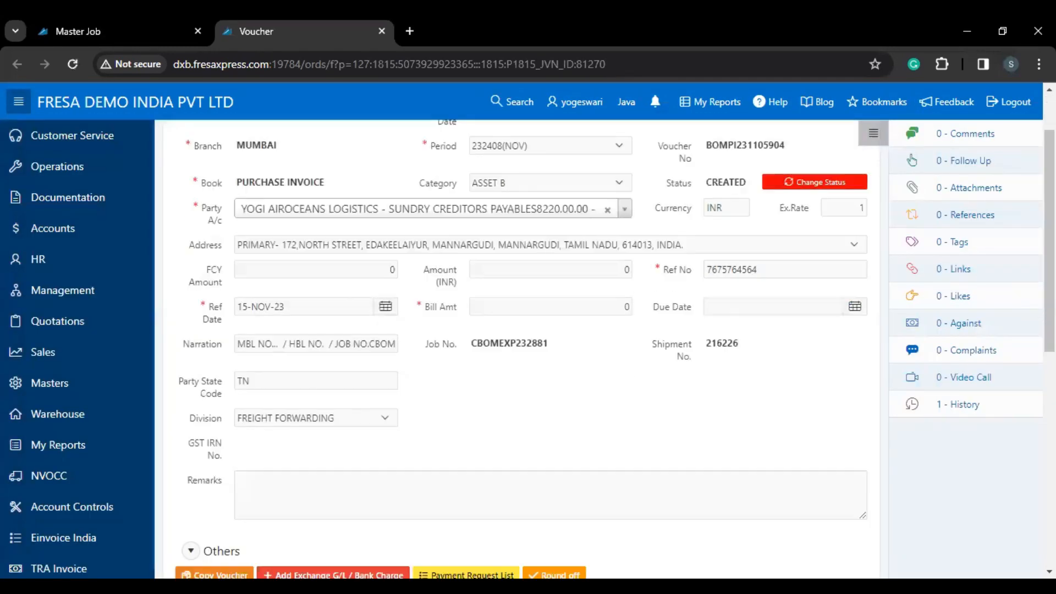
{"action": "scroll", "coordinate": [488, 456], "scroll_direction": "down", "scroll_amount": 2}
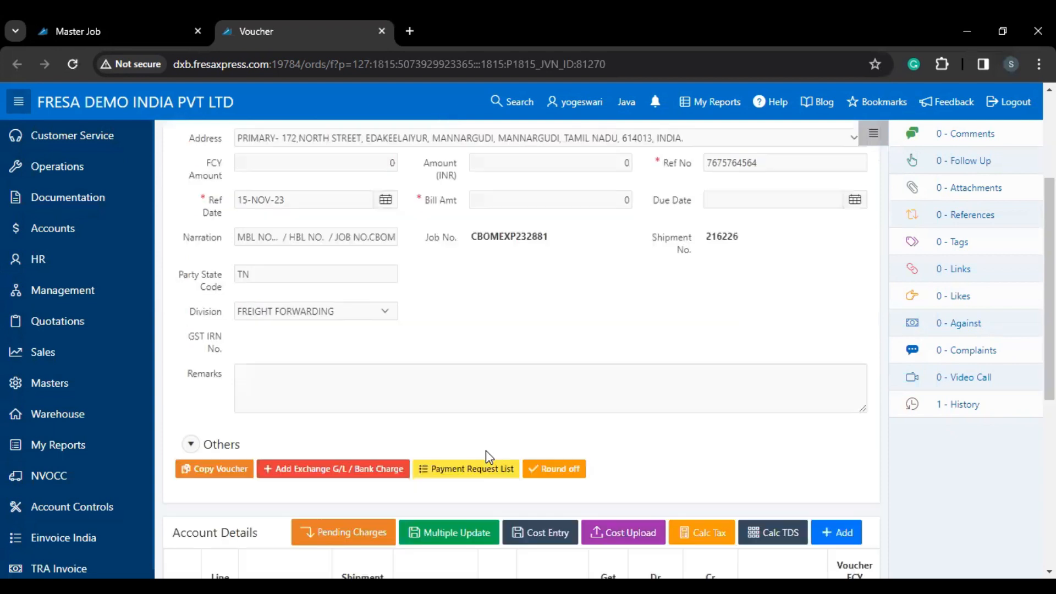
{"action": "scroll", "coordinate": [578, 464], "scroll_direction": "down", "scroll_amount": 1}
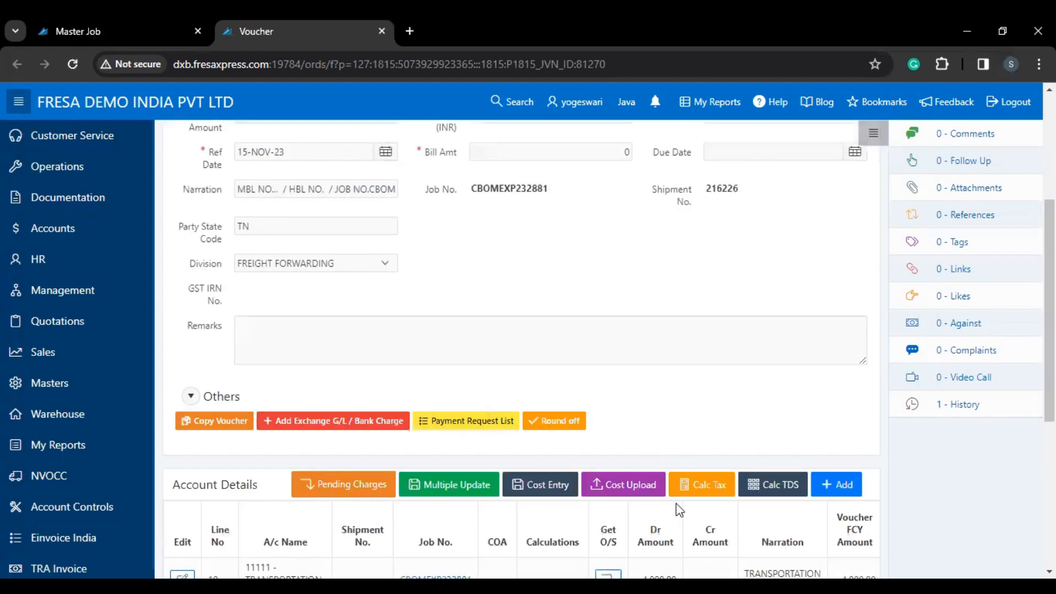
Step: Calculate tax to add the RCM IGST 18% input debit and payable credit lines of 720
{"action": "left_click", "coordinate": [693, 498]}
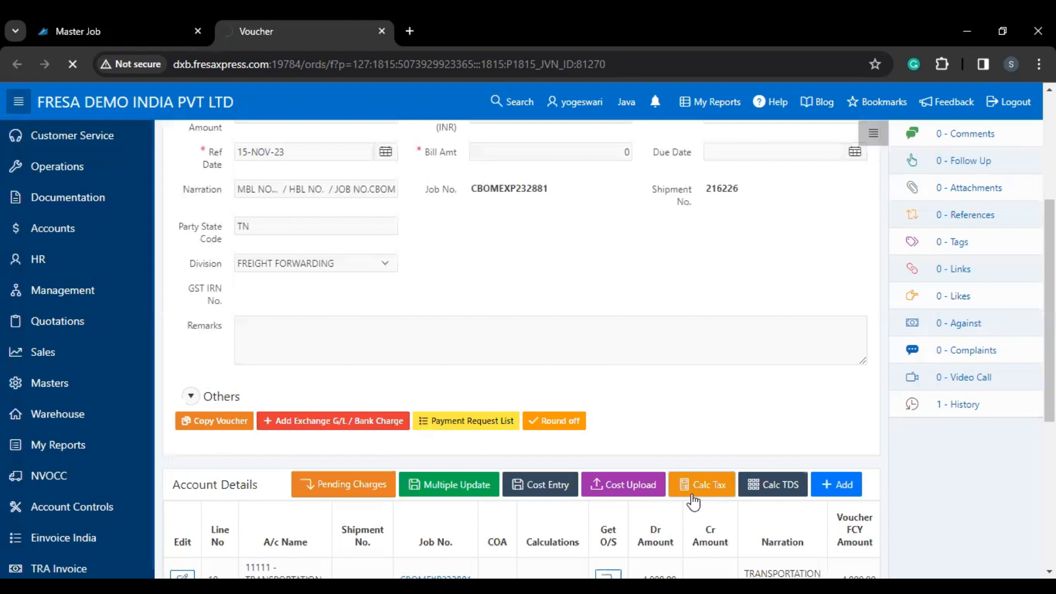
{"action": "scroll", "coordinate": [688, 504], "scroll_direction": "down", "scroll_amount": 3}
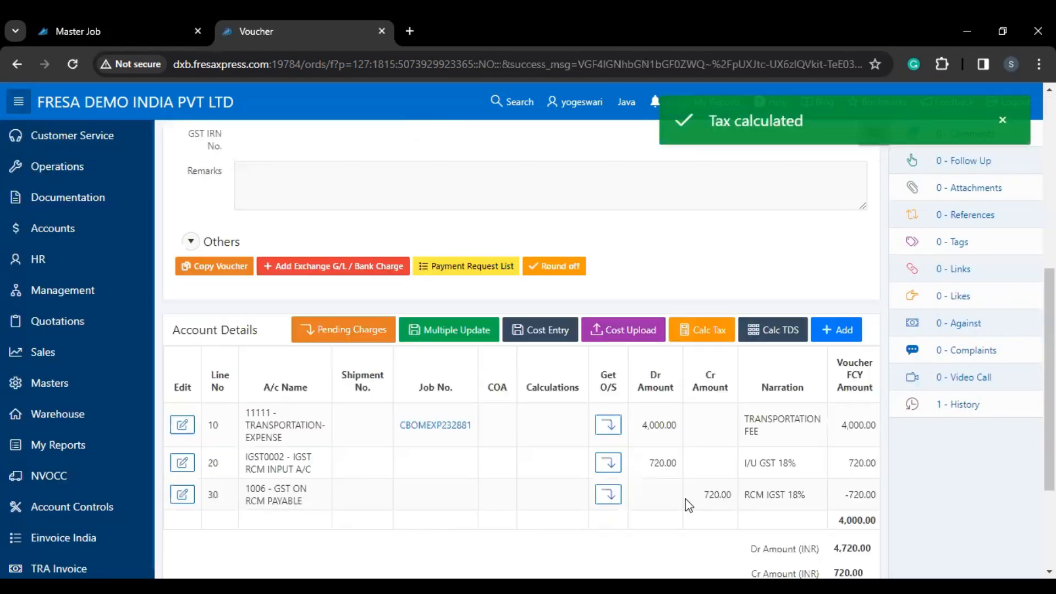